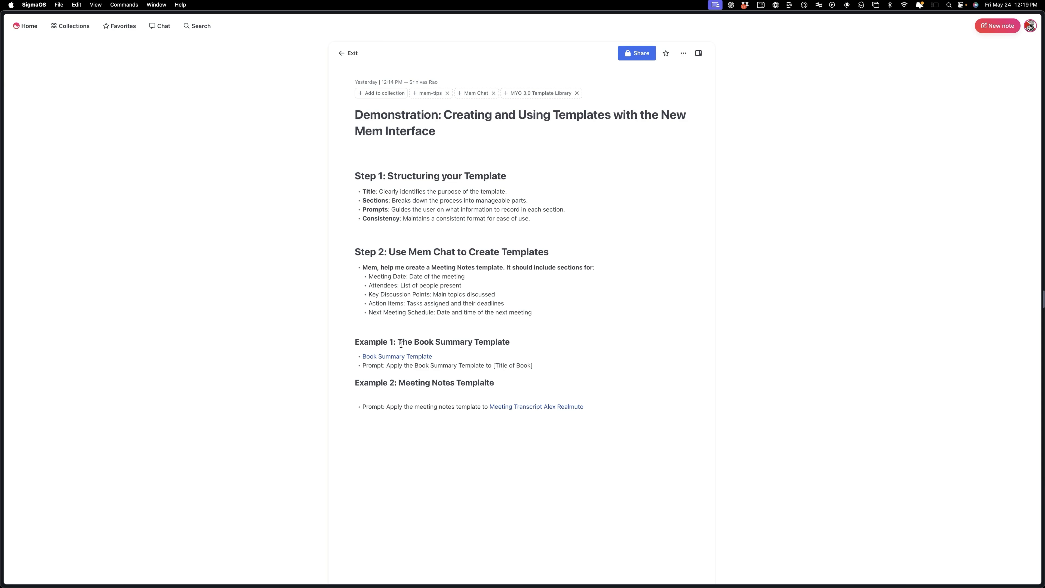
Open the Book Summary Template linked under Example 1, review its sections, and close it again
left_click(396, 358)
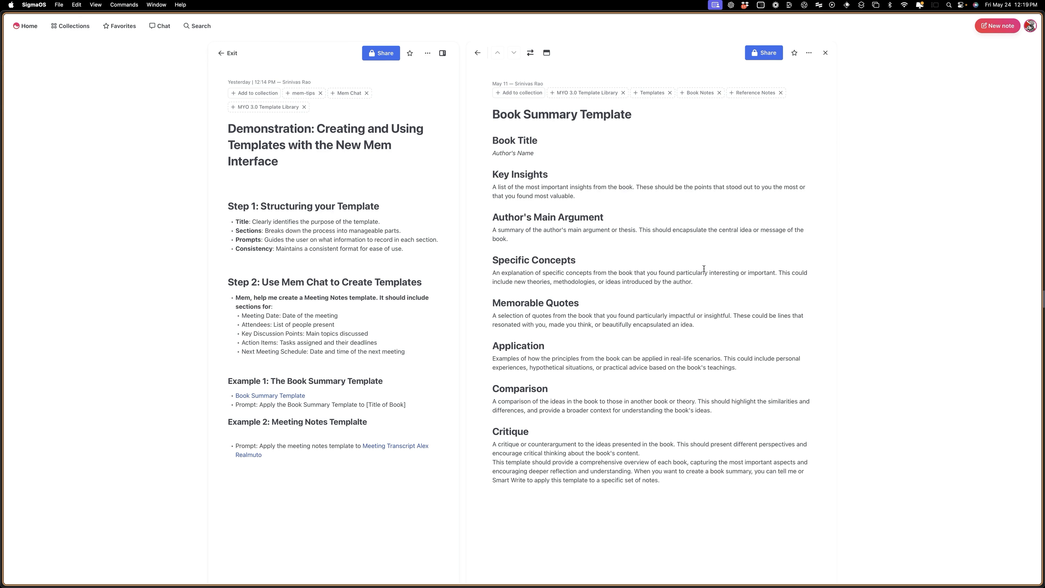
left_click(824, 53)
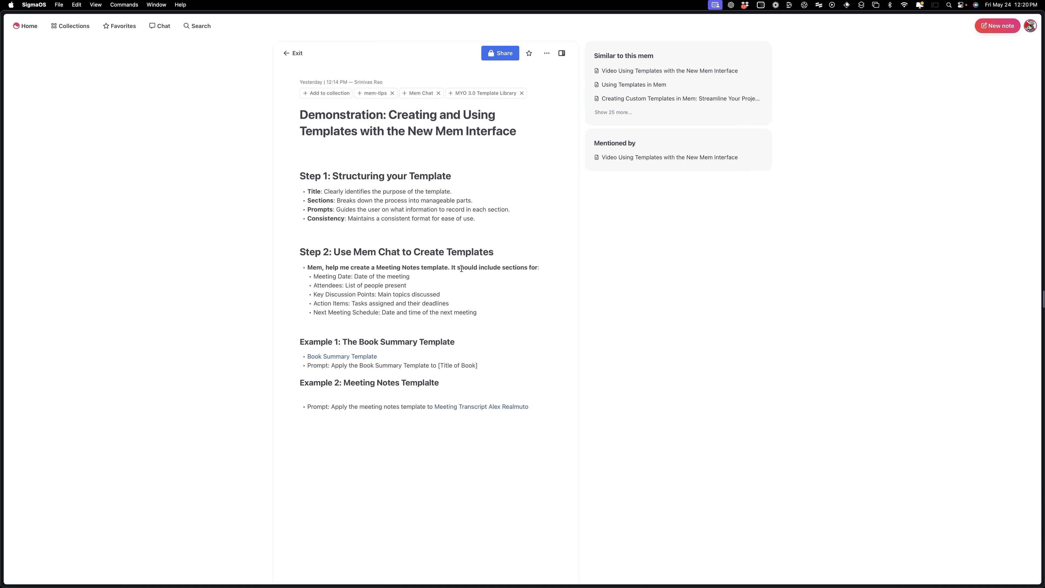
Submit the Step 2 prompt from the demonstration note to Mem Chat to generate a Meeting Notes template with its listed sections
left_click_drag(470, 317, 288, 270)
left_click(253, 177)
left_click(163, 28)
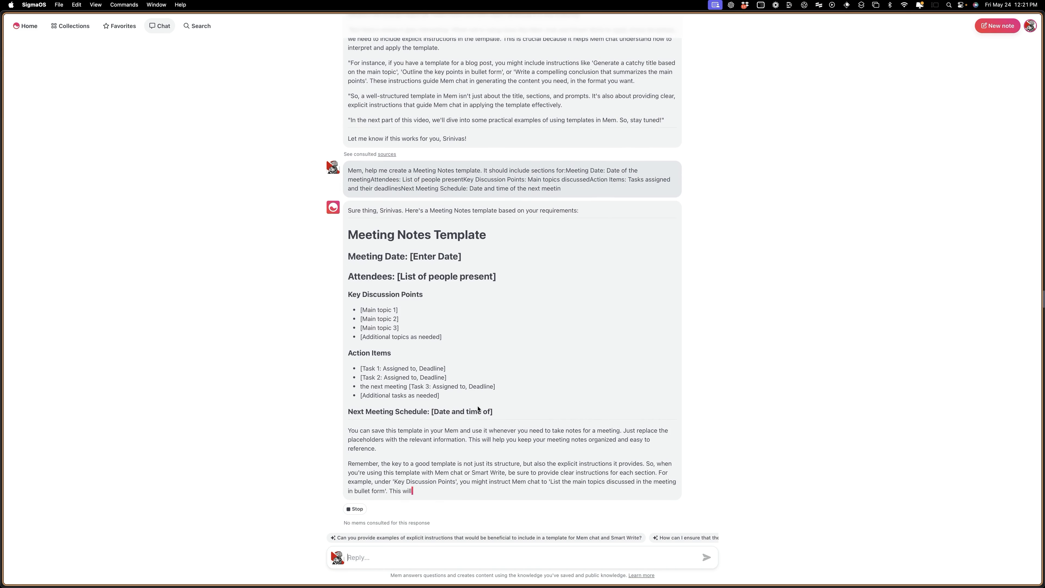
Copy the generated Meeting Notes Template, from its title through the Next Meeting Schedule line, into a new note
left_click_drag(510, 415, 485, 378)
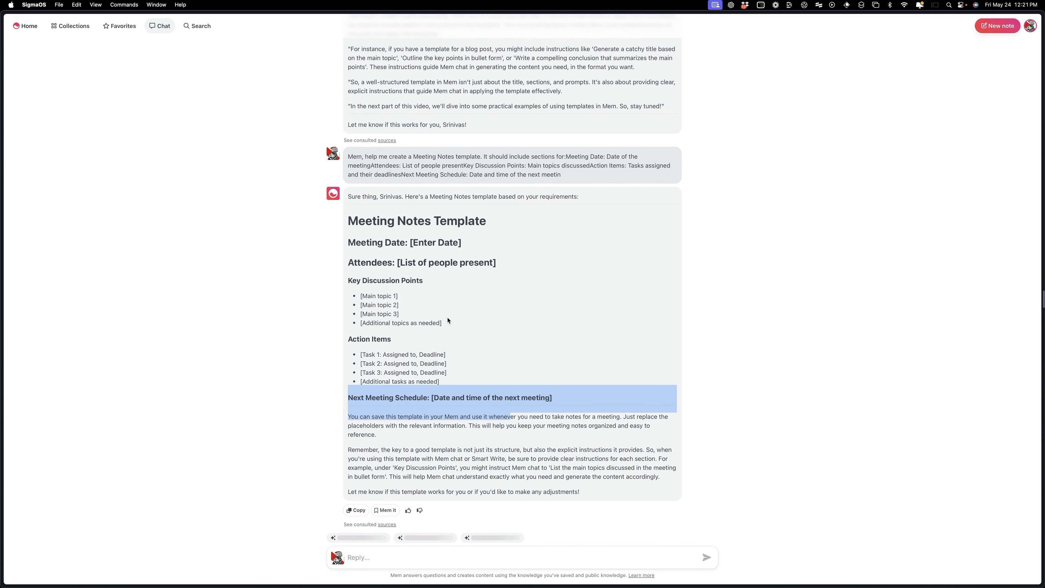
left_click(463, 276)
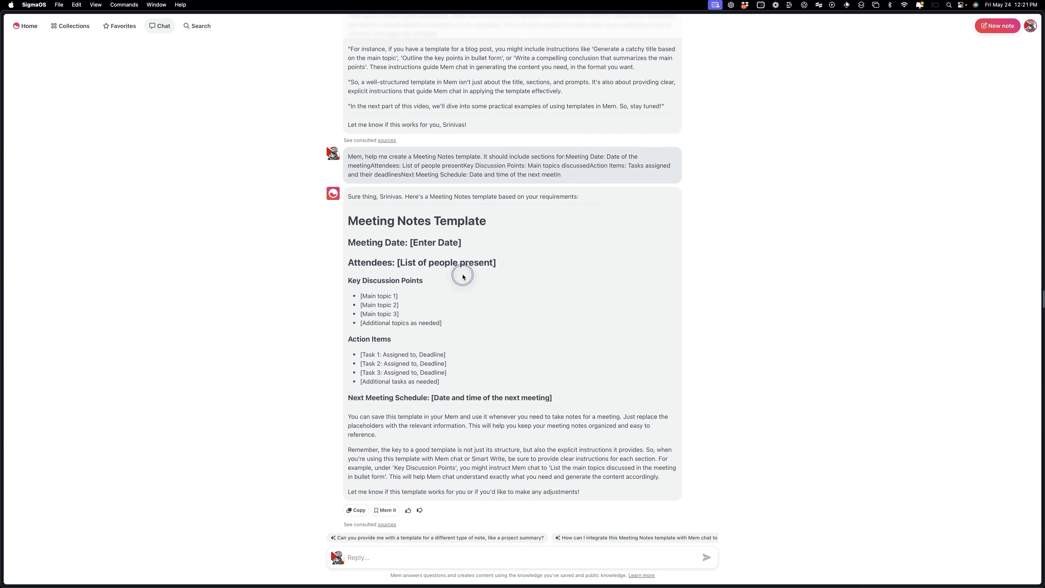
left_click(556, 398)
mouse_move(556, 398)
left_mouse_down()
mouse_move(342, 224)
mouse_move(380, 240)
mouse_move(572, 397)
left_mouse_up()
key("super+c")
left_click(347, 223)
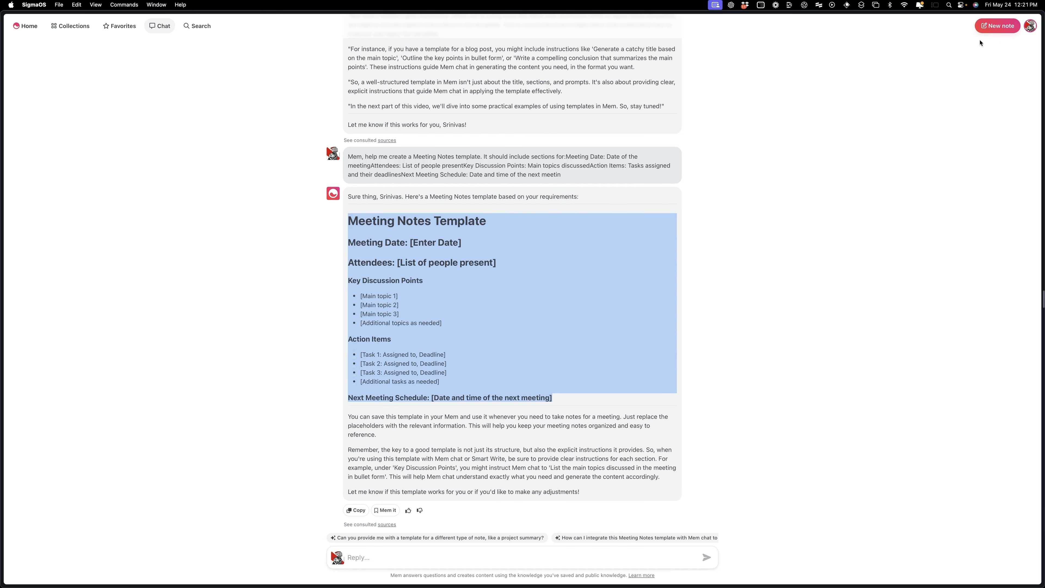
left_click(995, 26)
key("super+v")
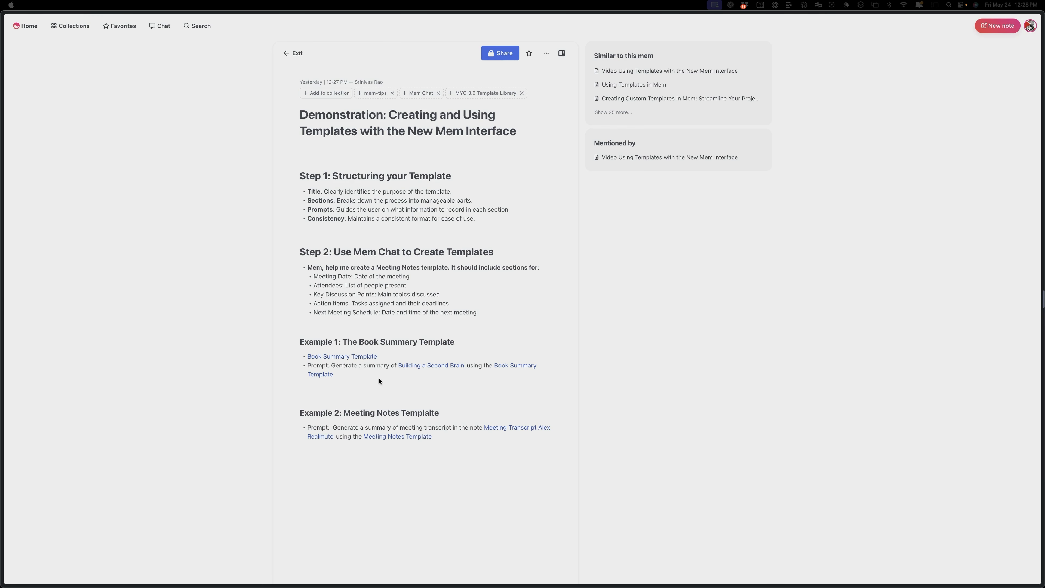
Send Mem Chat the Example 1 prompt "Generate a summary of Building a Second Brain using the Book Summary Template"
left_click(337, 373)
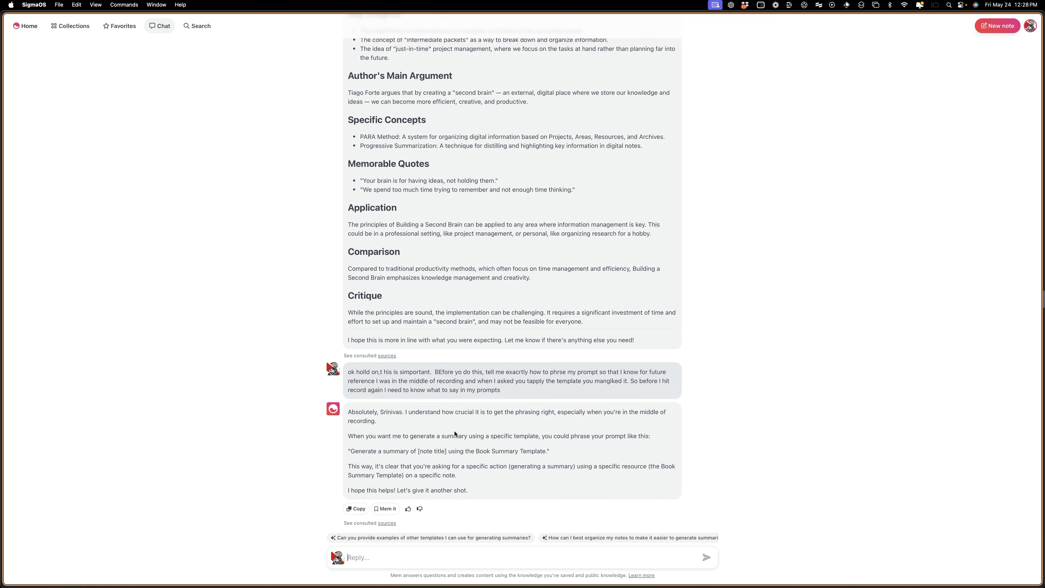
type("Generate a summary of Building a Second Brain using the Book Summary Template")
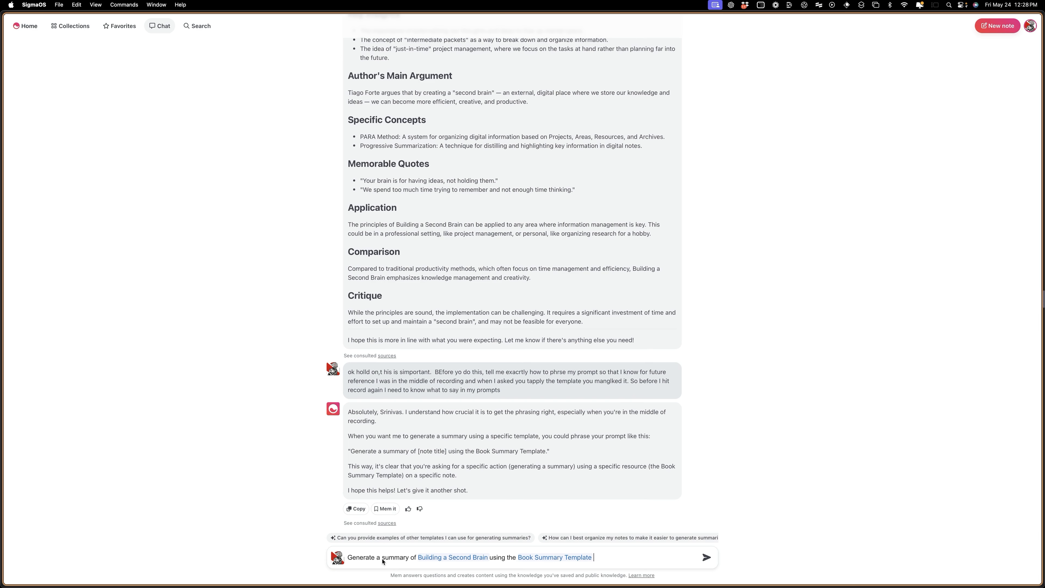
key("Return")
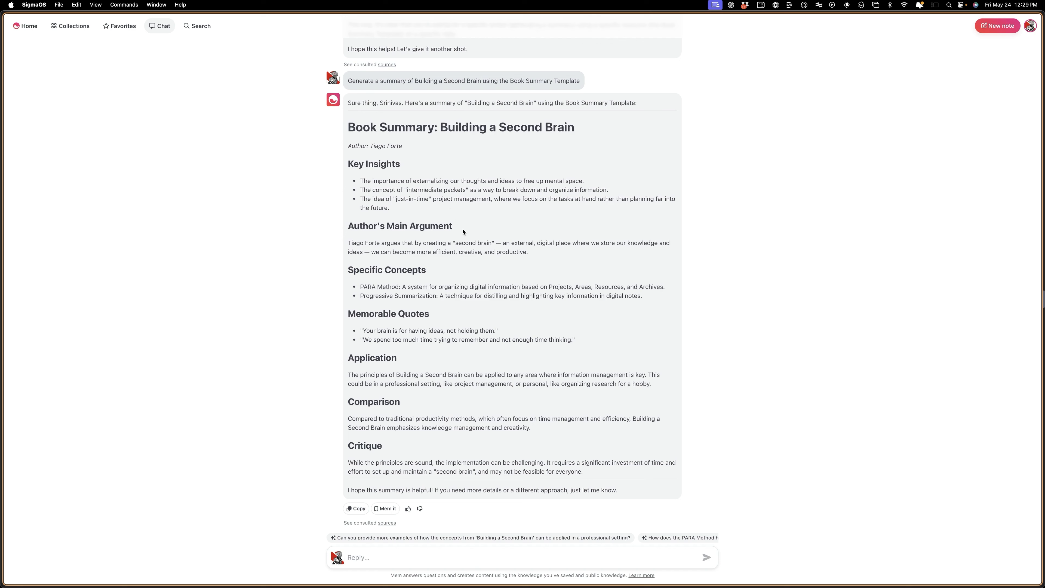
Reopen the note on creating and using templates and copy its Example 2 prompt for summarizing a meeting transcript
left_click(197, 25)
left_click(448, 266)
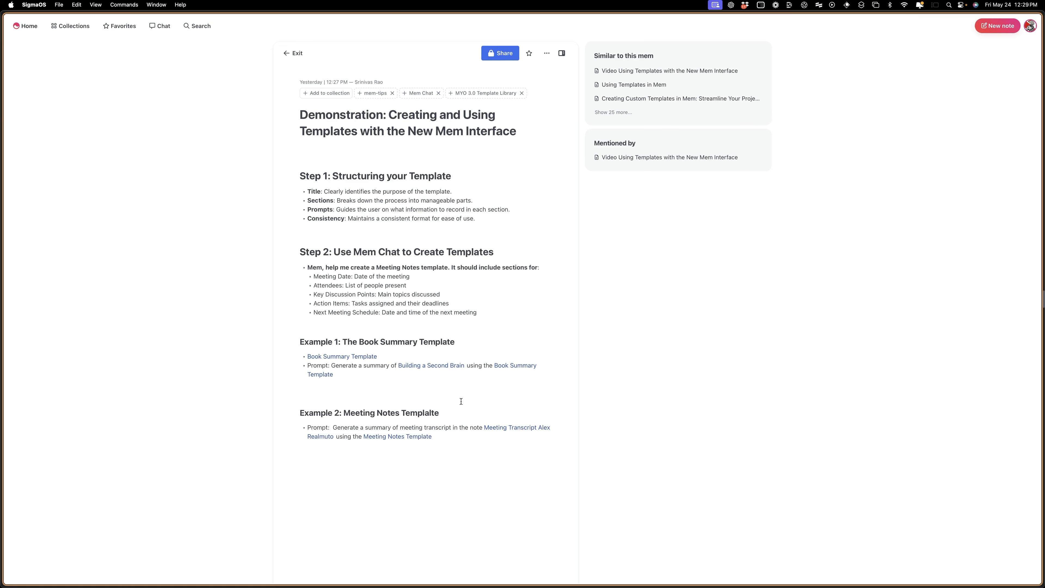
left_click_drag(332, 427, 468, 439)
key("super+c")
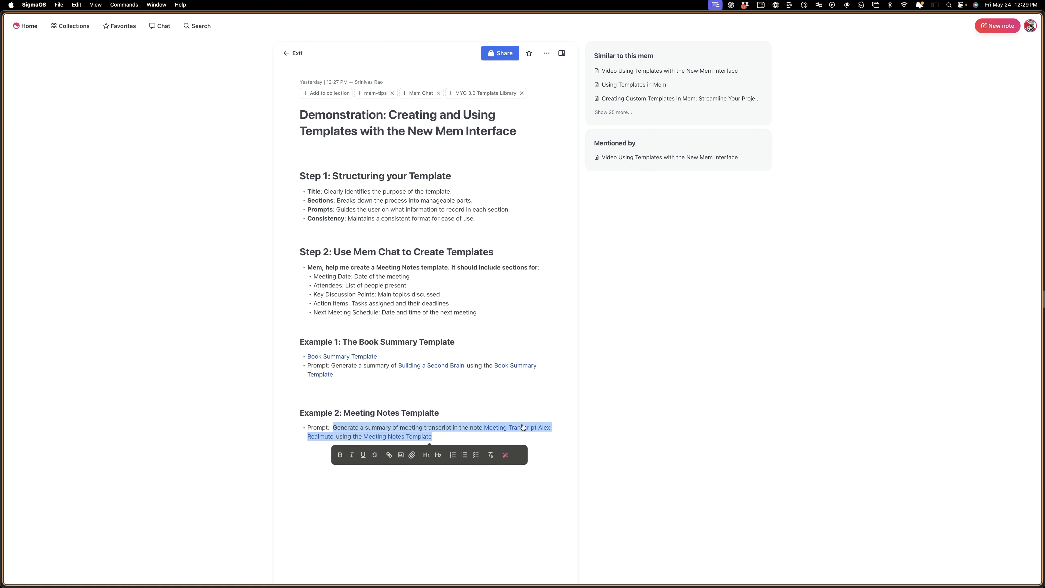
left_click(509, 393)
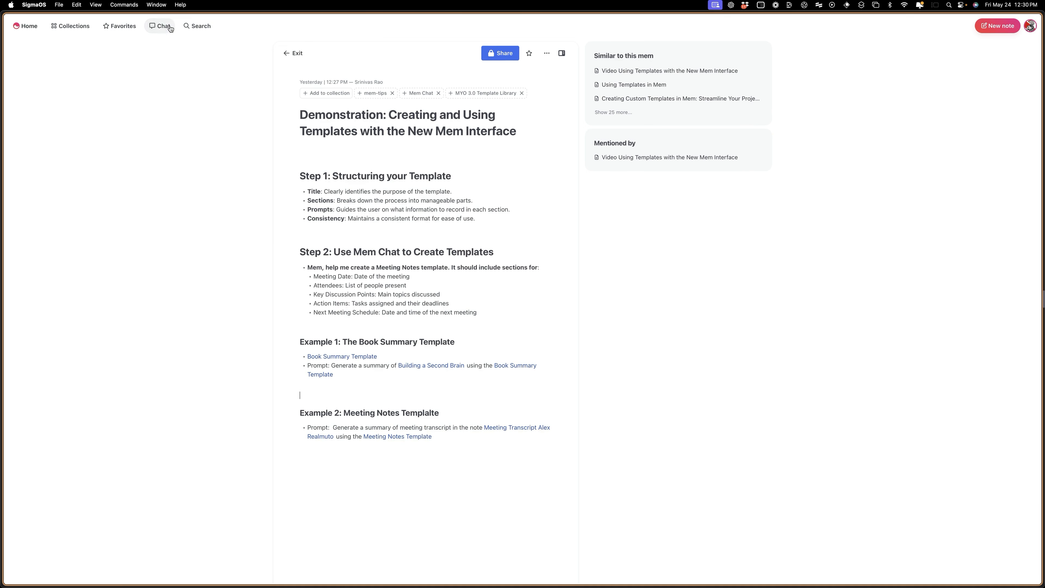
Send the copied prompt in Mem Chat to summarize the meeting transcript using the Meeting Notes Template
left_click(401, 559)
key("super+v")
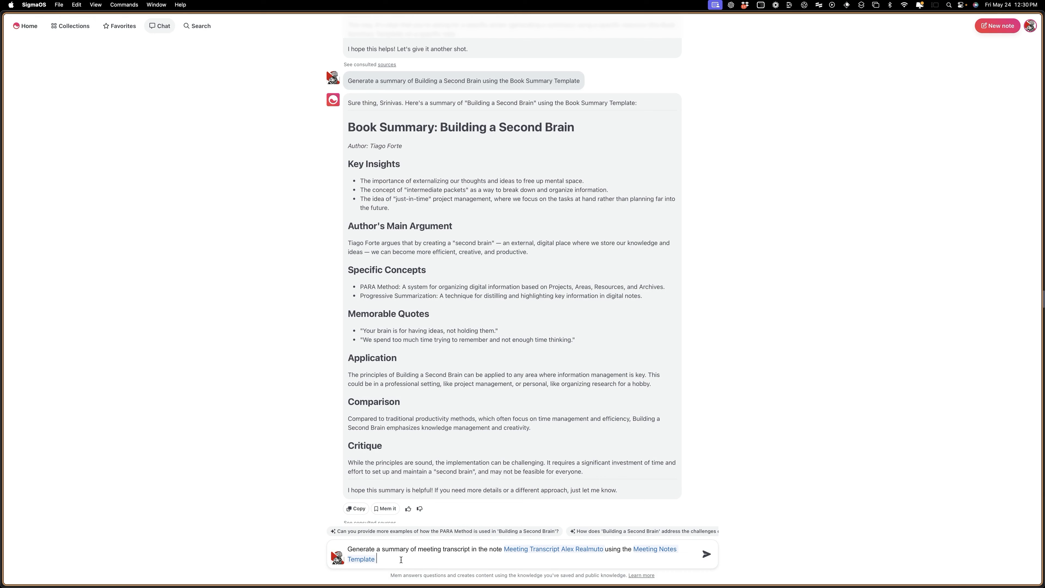
key("Return")
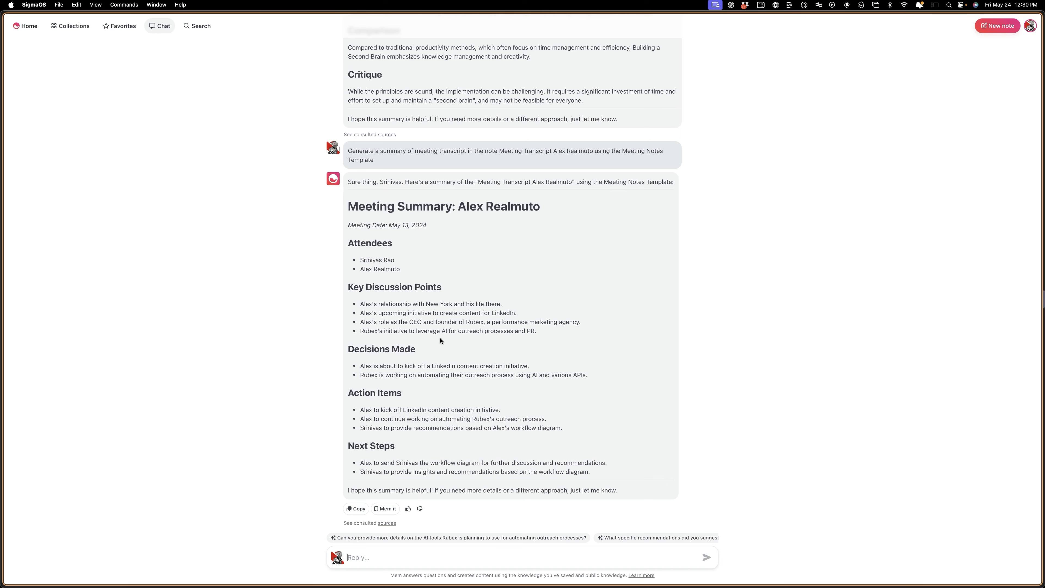
Ask Mem Chat to generate a content creation template for writing blog posts, including introductions, key sections, and key ideas
type("Genreate ao")
key("BackSpace")
type("content creation template for writing")
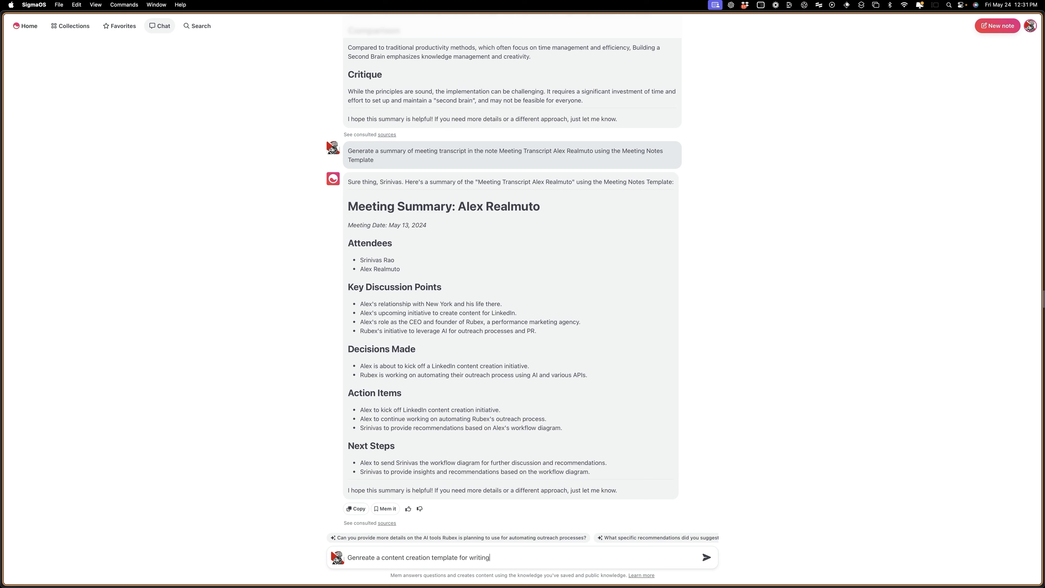
type(" blog posts, inlcude introductions, key sections, and key ideas")
key("Return")
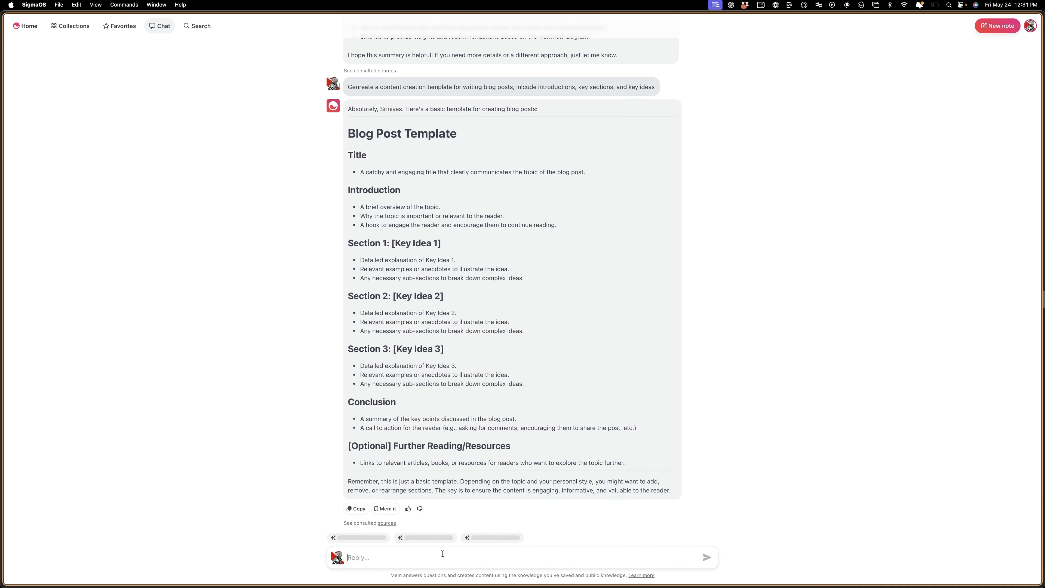
Ask Mem Chat to apply this template to the idea "how networked thinking will transform knowledge management"
type("apply this templ")
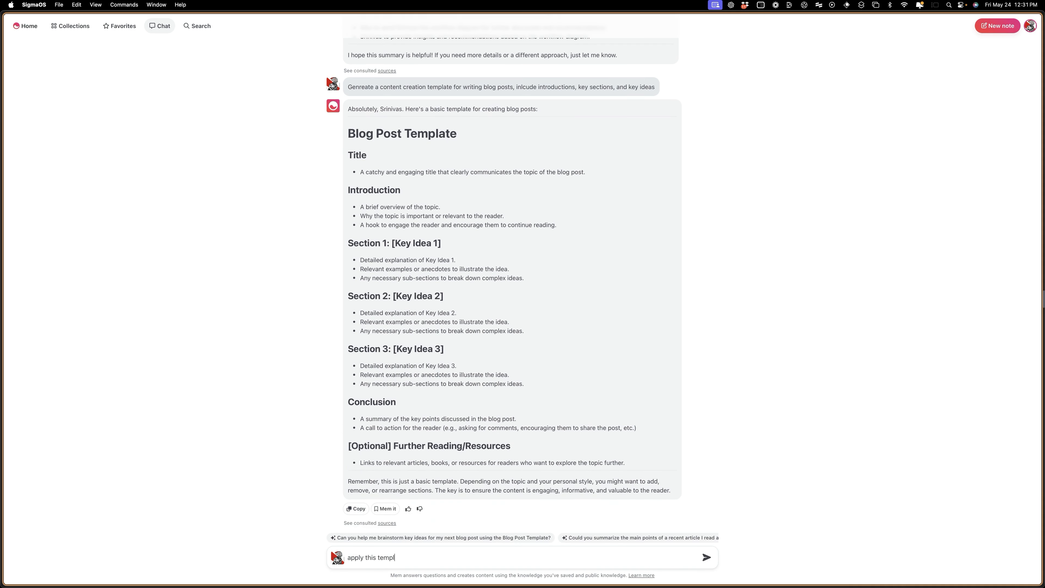
type("te e to the idea \"how networked w")
key("BackSpace")
type("thiinking wat")
key("BackSpace")
key("BackSpace")
type("ill transform knowledge management”")
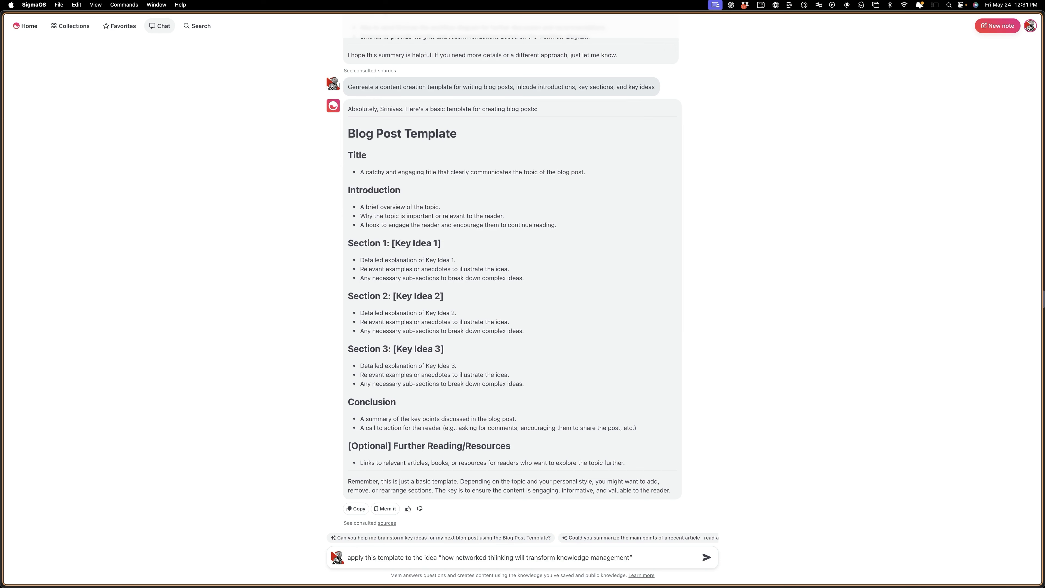
key("Return")
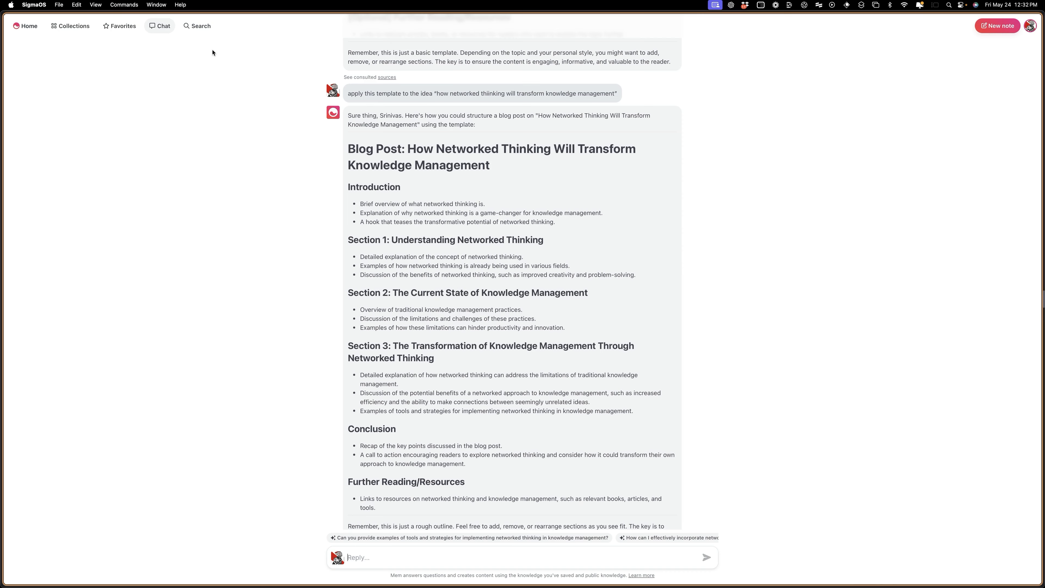
Reopen the demonstration note, view the note "Video Using Templates with the New Mem Interface" that mentions it, and close that note
left_click(201, 27)
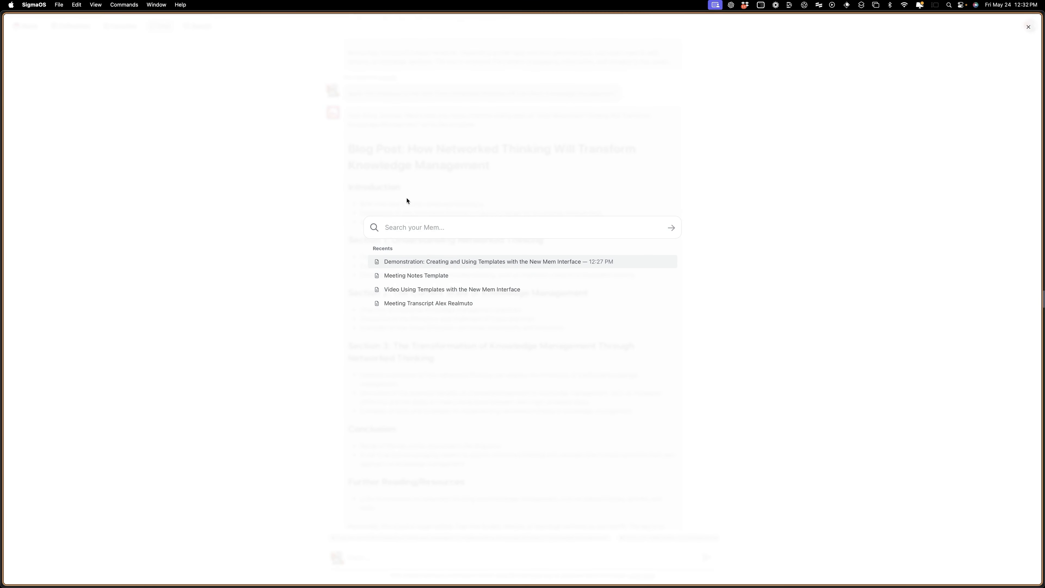
left_click(404, 263)
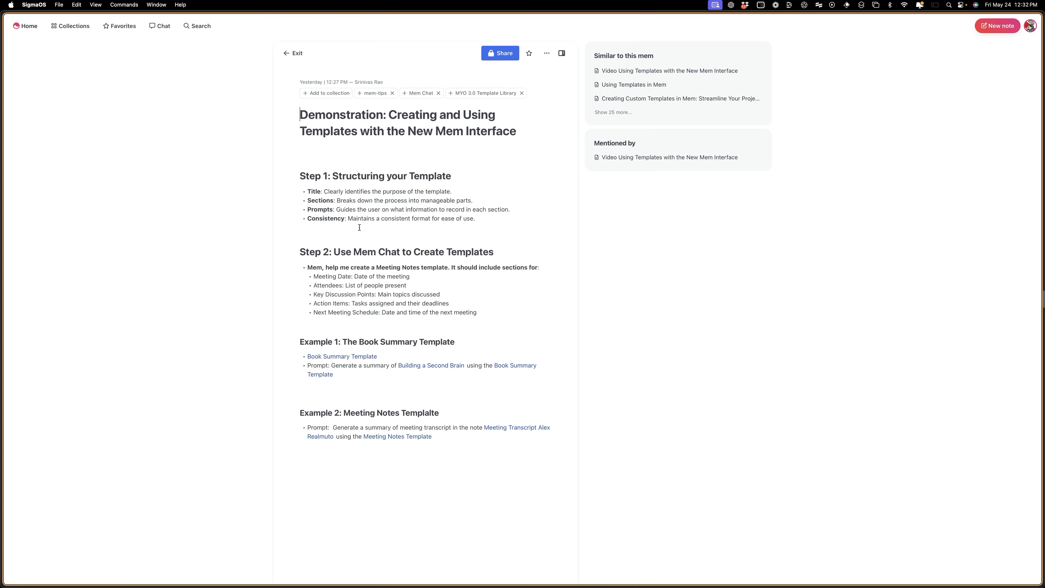
left_click(713, 158)
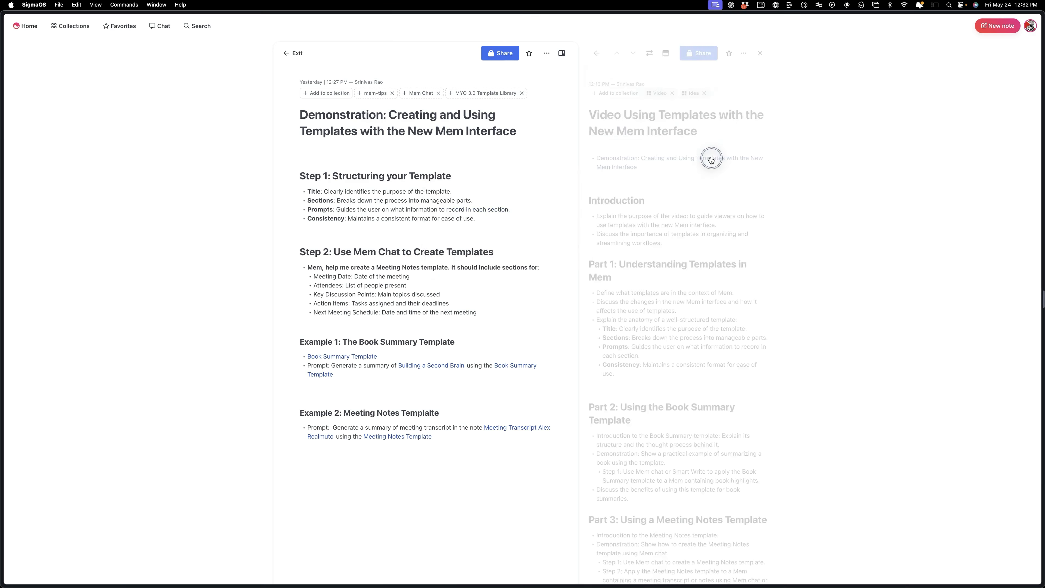
key("Escape")
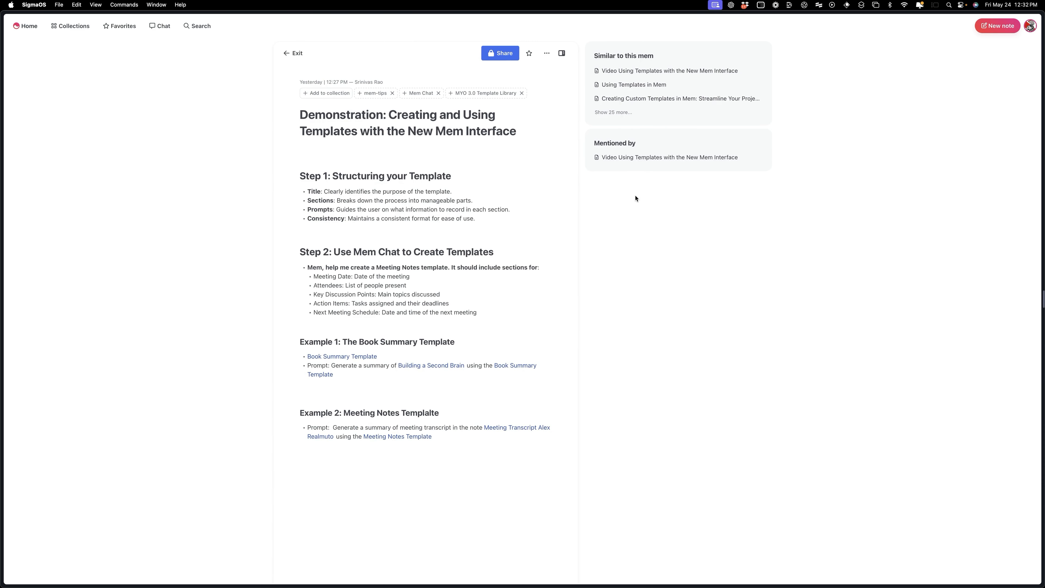